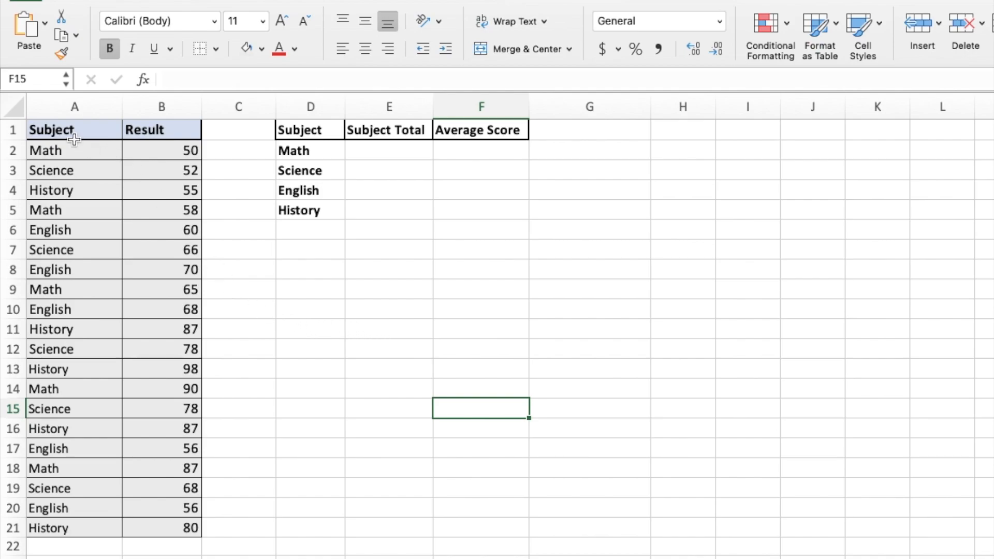
pyautogui.doubleClick(93, 133)
pyautogui.click(306, 326)
pyautogui.click(108, 212)
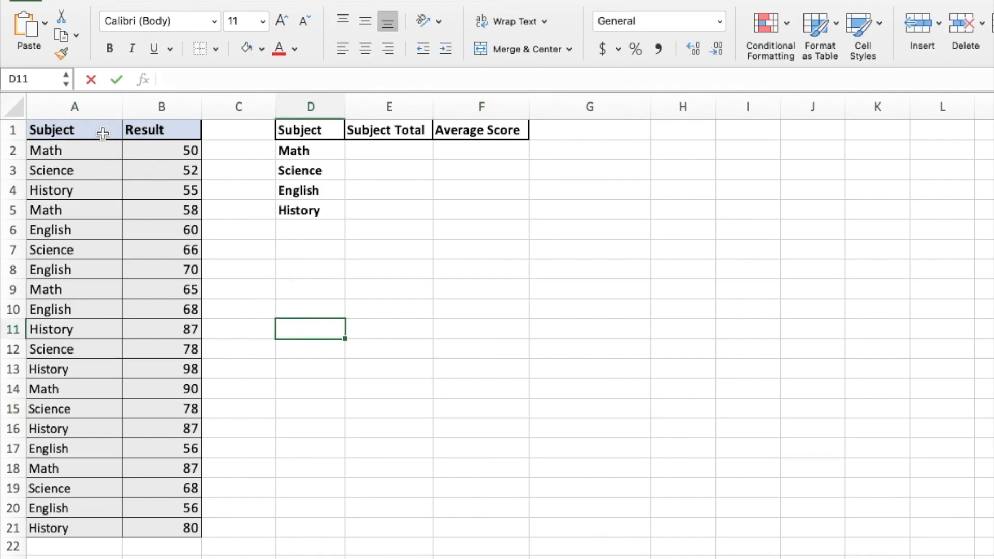
pyautogui.click(169, 234)
pyautogui.click(384, 350)
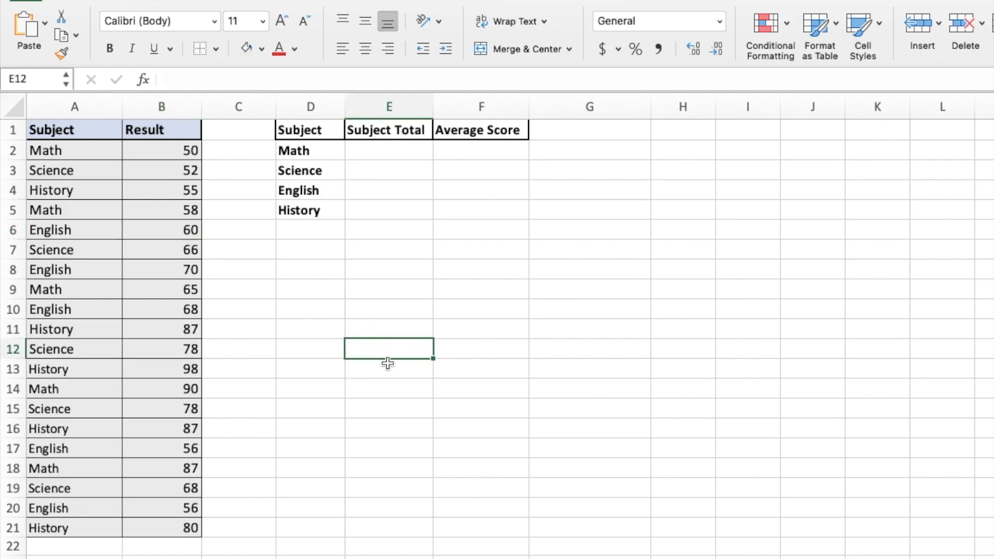
# Enter =SUMIF(A2:A21,A2,B2:B21) in E2 to total the Math results
pyautogui.click(374, 152)
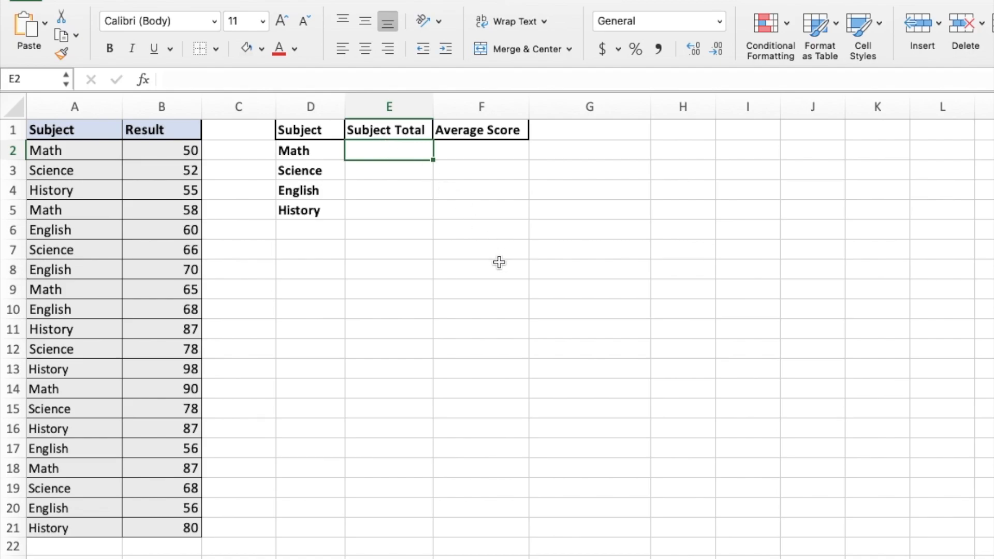
pyautogui.write('=')
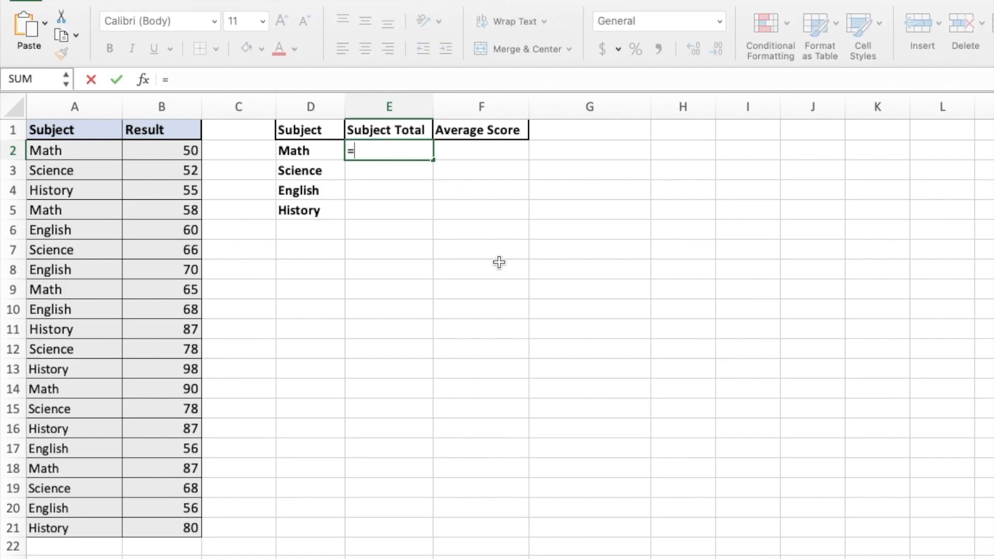
pyautogui.write('sumif')
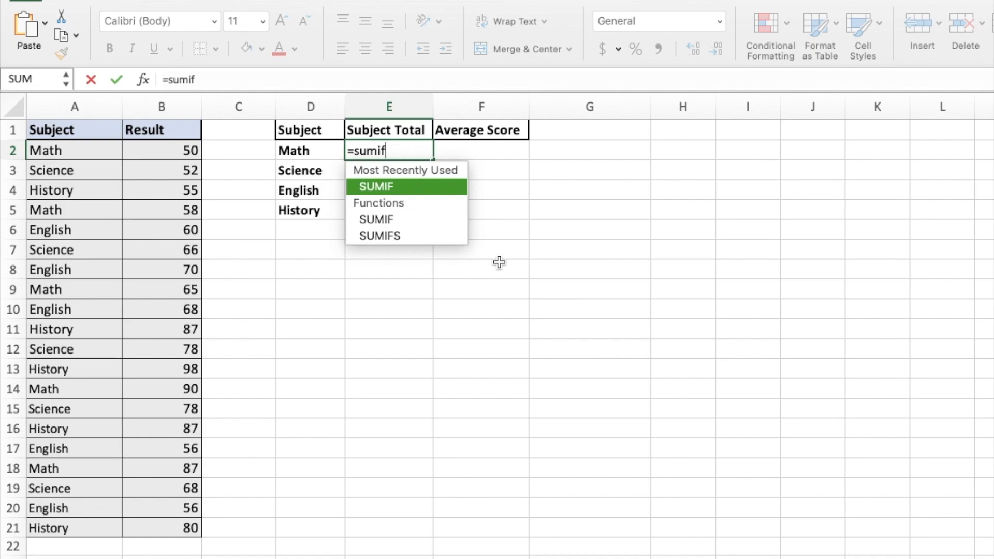
pyautogui.write('(')
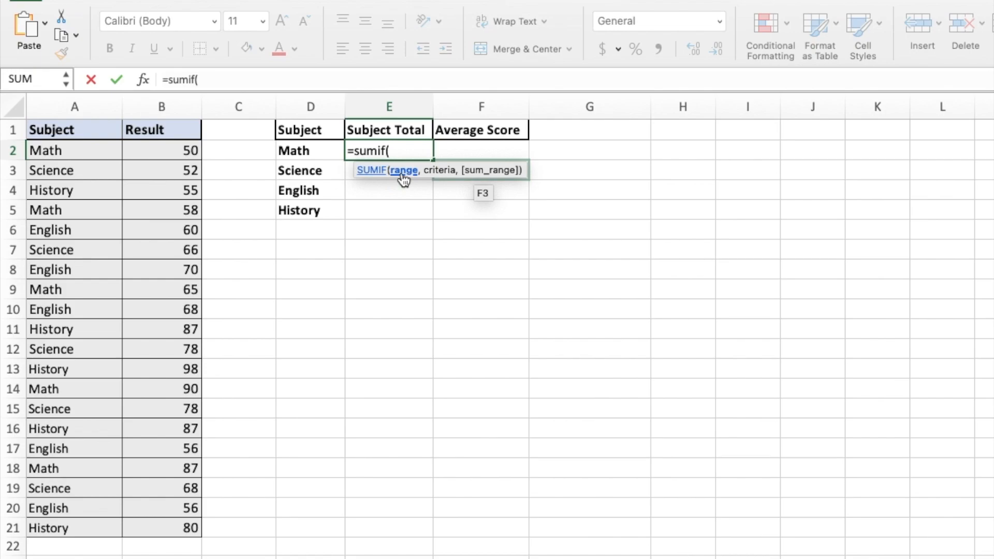
pyautogui.moveTo(66, 150); pyautogui.dragTo(80, 526)
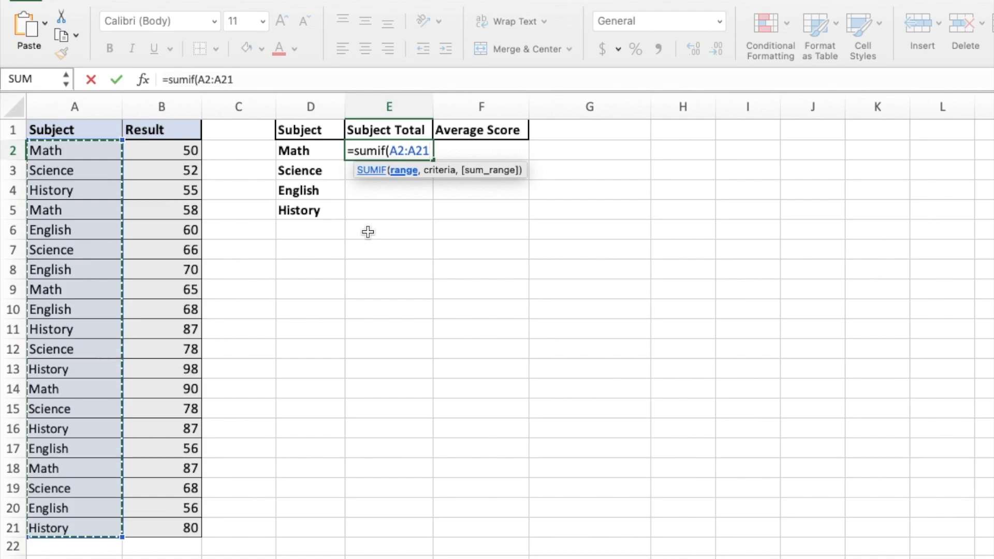
pyautogui.write(',')
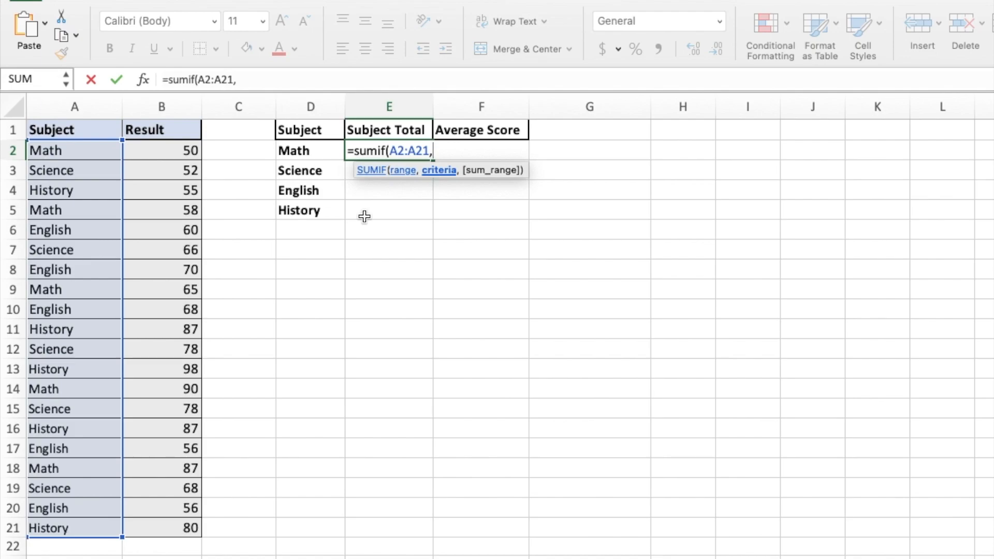
pyautogui.write('"')
pyautogui.press('BackSpace')
pyautogui.click(94, 151)
pyautogui.write(',')
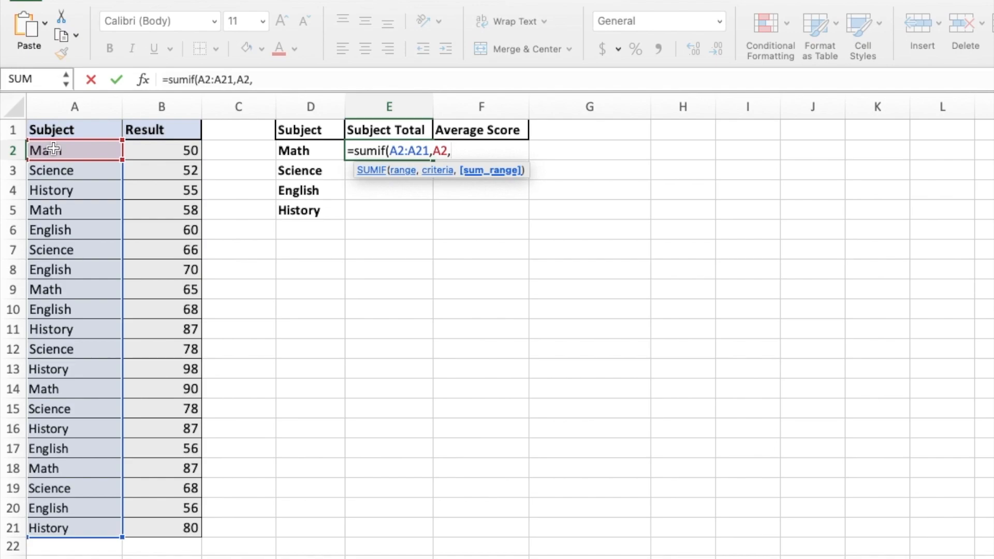
pyautogui.moveTo(164, 151); pyautogui.dragTo(178, 526)
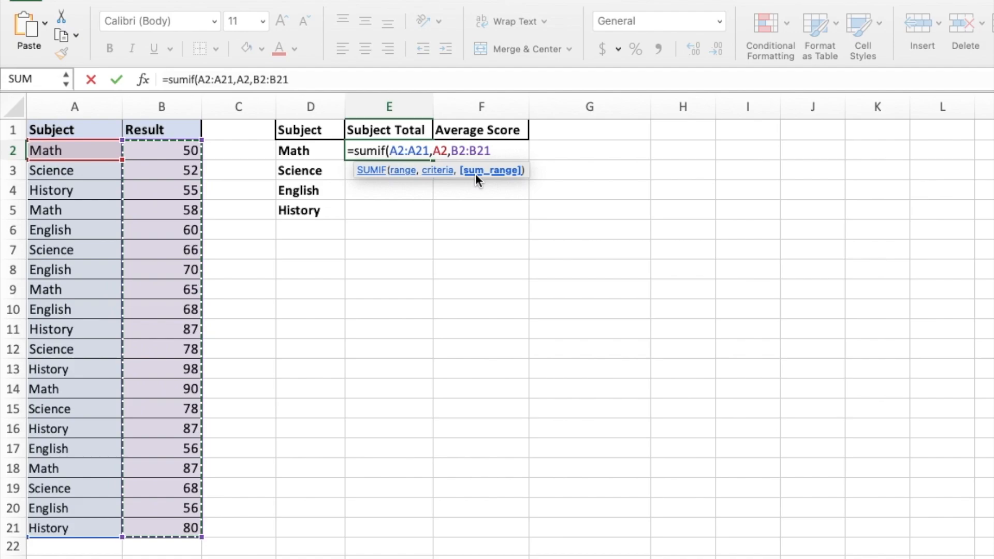
pyautogui.write(')')
pyautogui.press('Return')
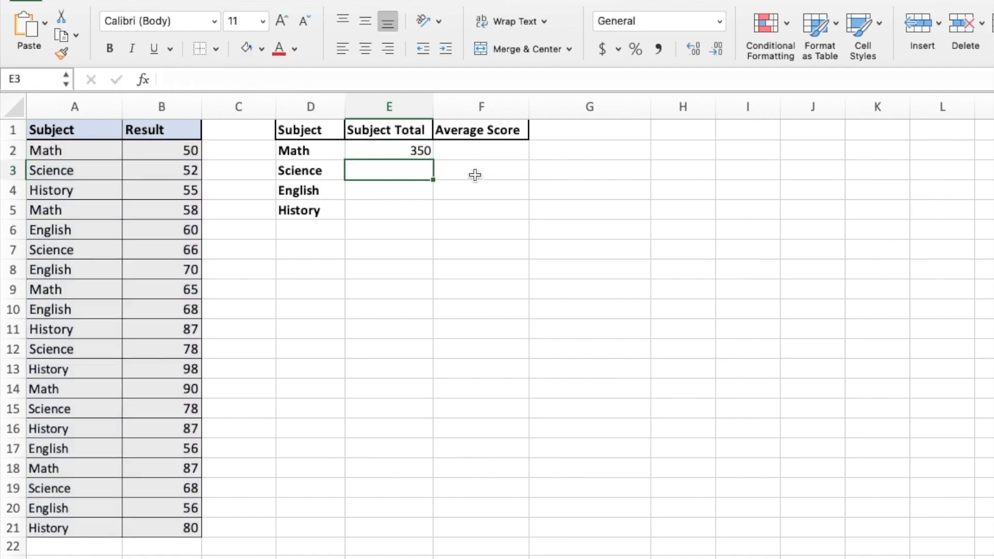
# Calculate the Math average score in F2 with the formula =E2/5
pyautogui.click(470, 149)
pyautogui.write('=')
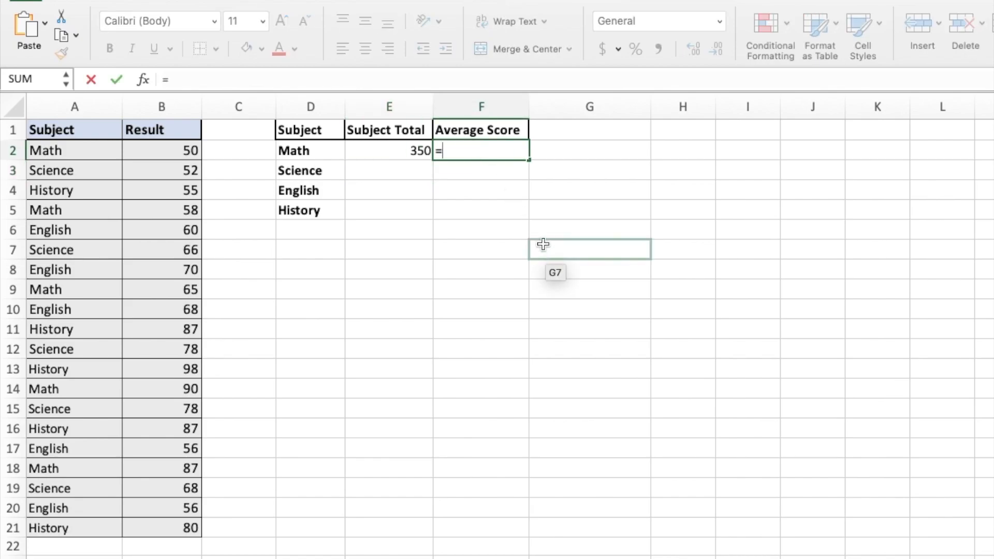
pyautogui.click(399, 149)
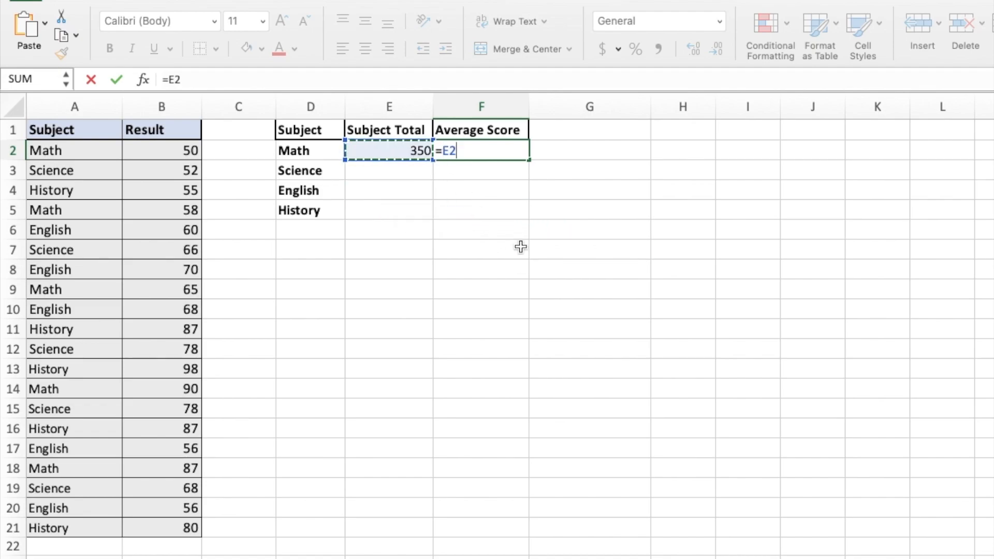
pyautogui.write('/5')
pyautogui.press('Return')
pyautogui.click(485, 150)
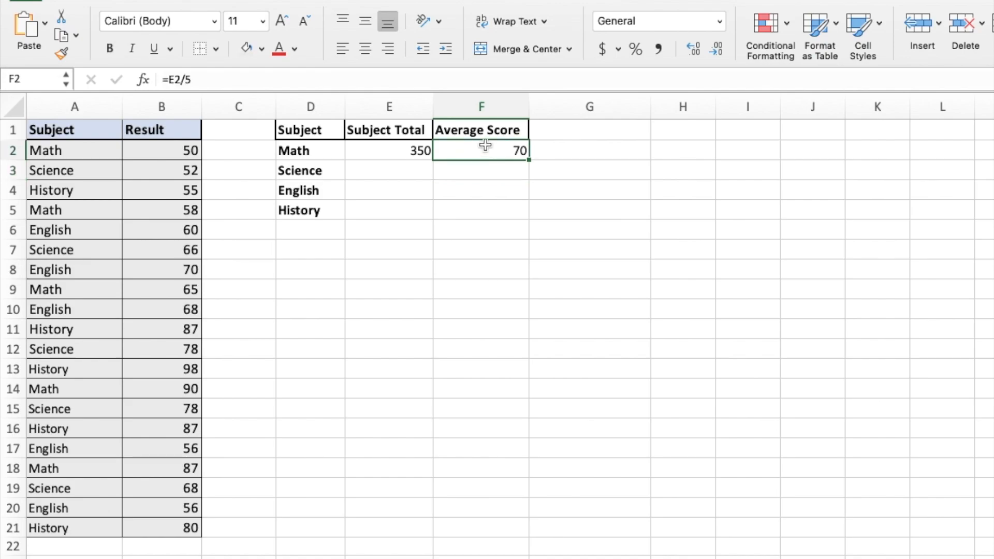
# Enter a SUMIF formula in E3 for the Science total, with range A2:A21, criteria A4 and sum range B2:B21
pyautogui.click(412, 212)
pyautogui.click(390, 192)
pyautogui.click(398, 170)
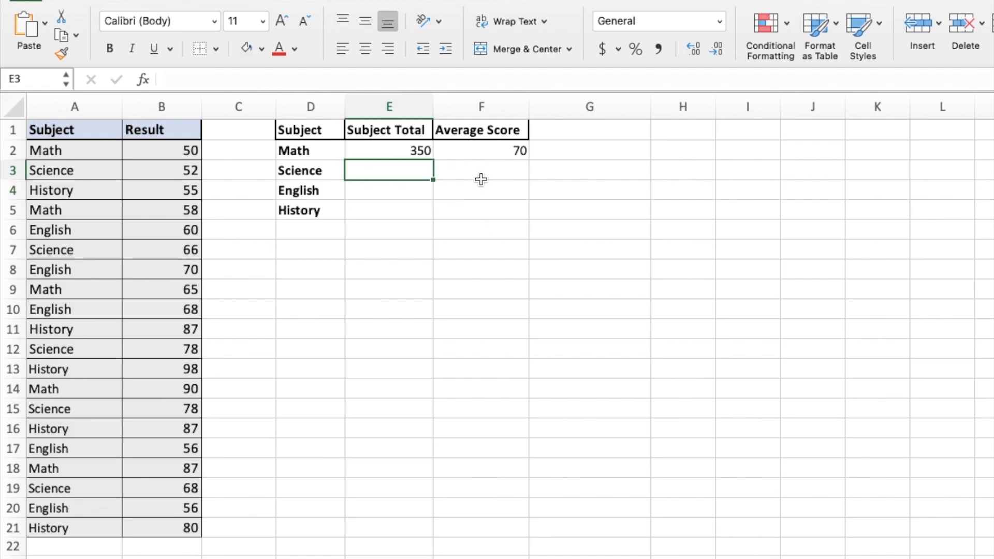
pyautogui.write('=')
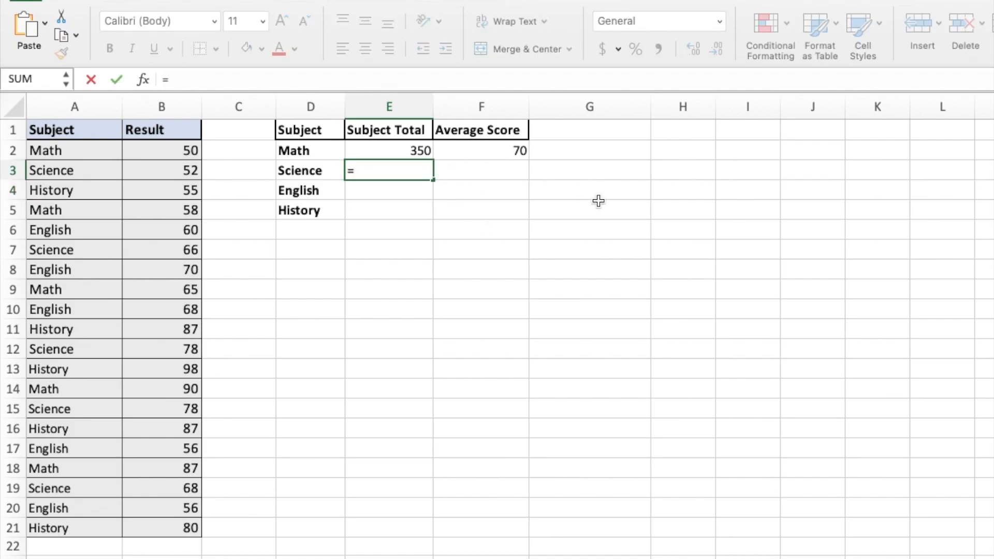
pyautogui.write('sumif(')
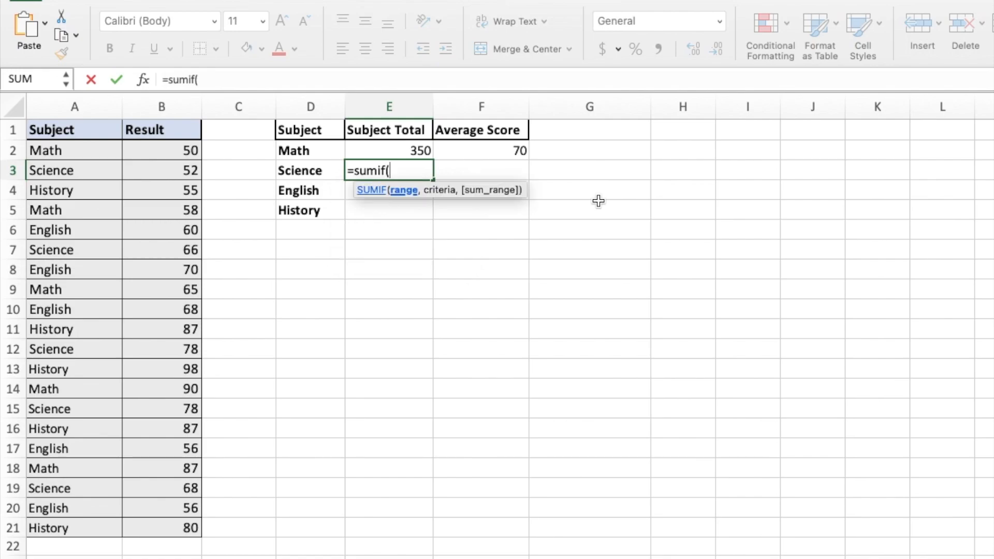
pyautogui.moveTo(52, 150); pyautogui.dragTo(82, 522)
pyautogui.write(',')
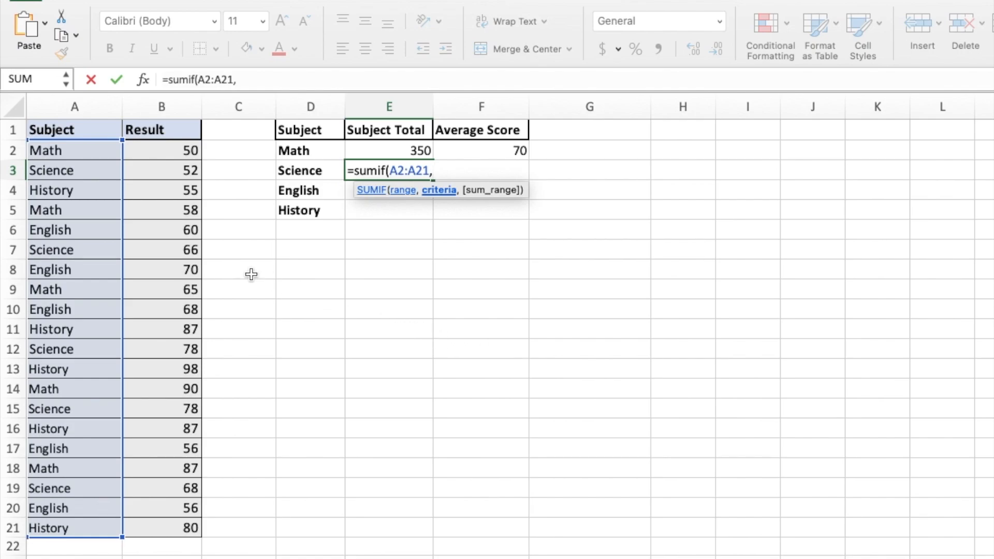
pyautogui.click(64, 189)
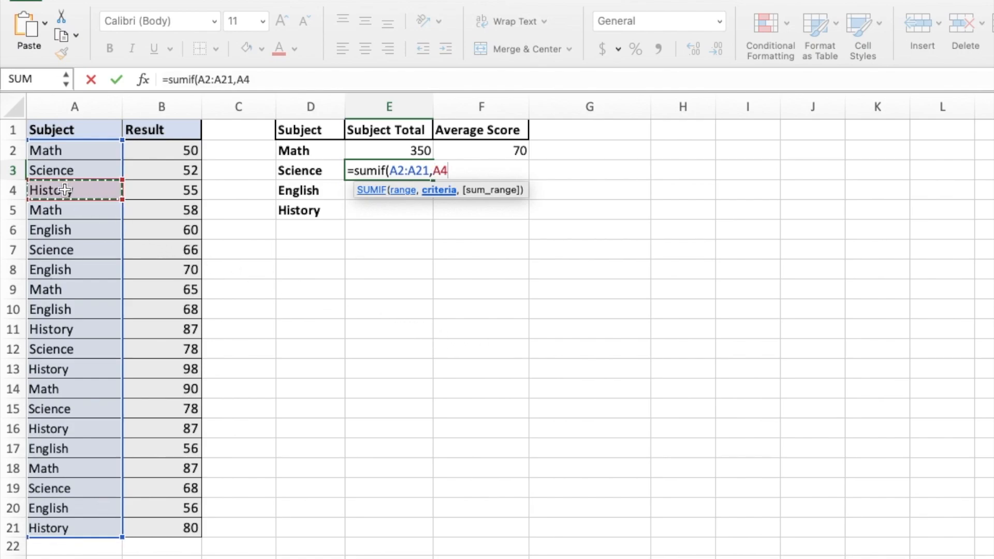
pyautogui.write(',')
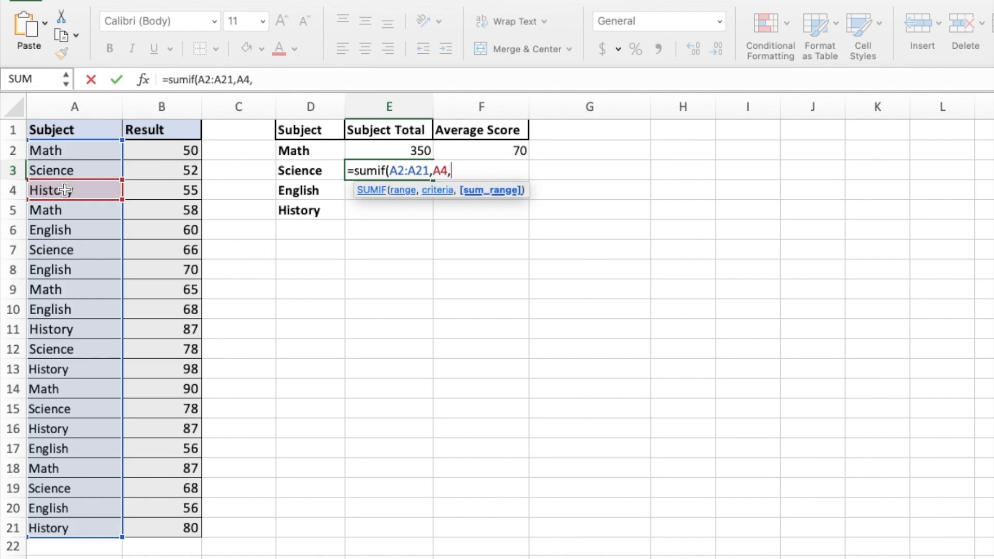
pyautogui.moveTo(157, 152); pyautogui.dragTo(180, 523)
pyautogui.press('Return')
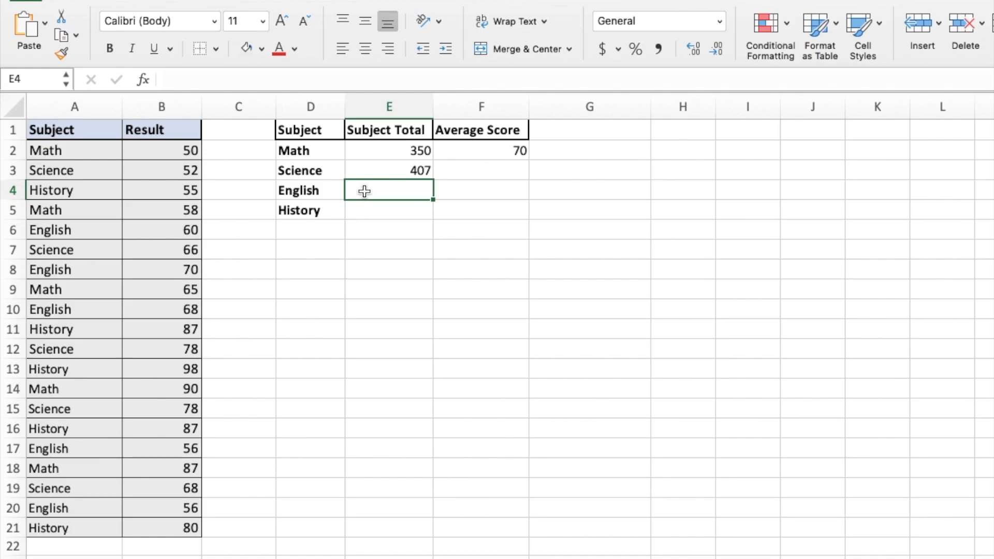
# Calculate the Science average score in F3 with =E3/5 and remove the bold formatting from that cell
pyautogui.click(451, 169)
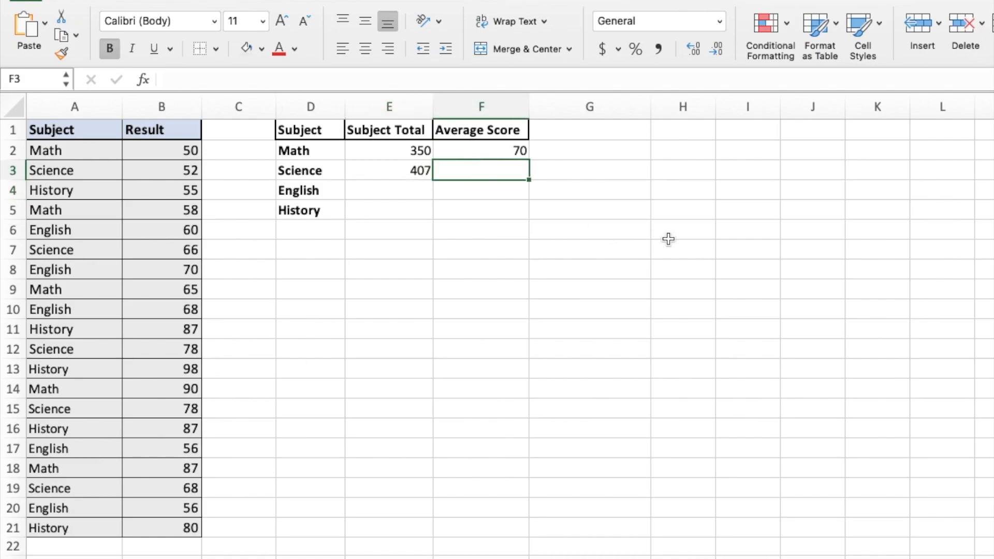
pyautogui.write('=')
pyautogui.click(399, 170)
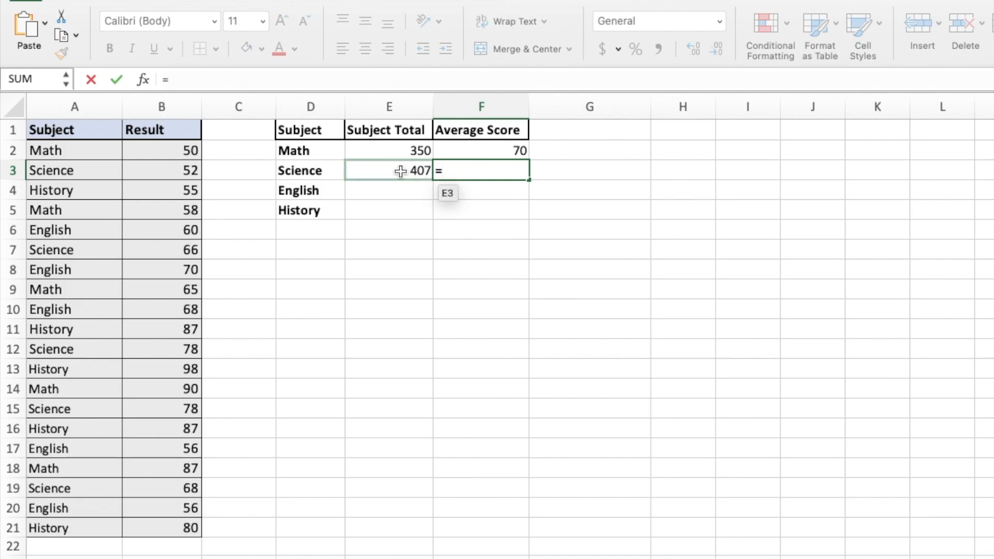
pyautogui.write('/5')
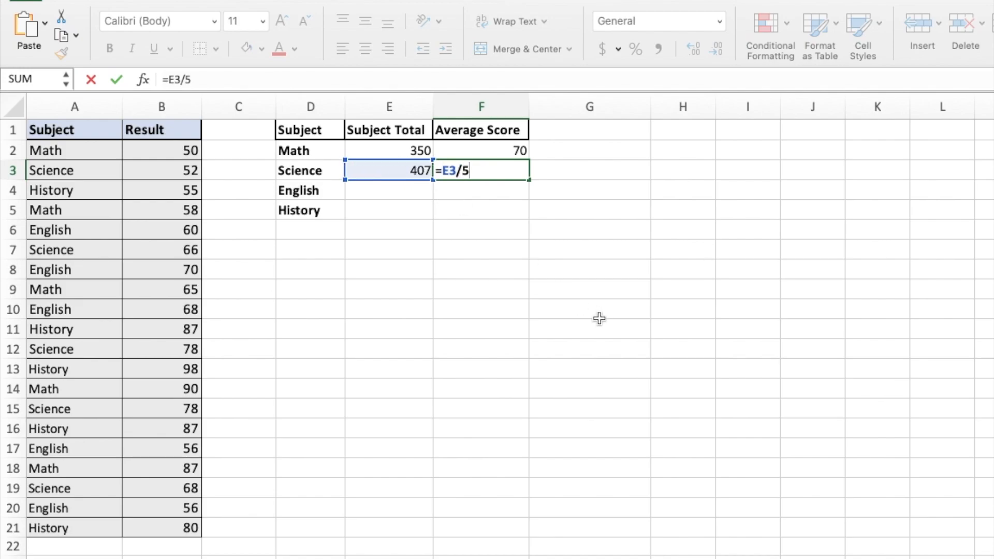
pyautogui.press('Return')
pyautogui.click(499, 171)
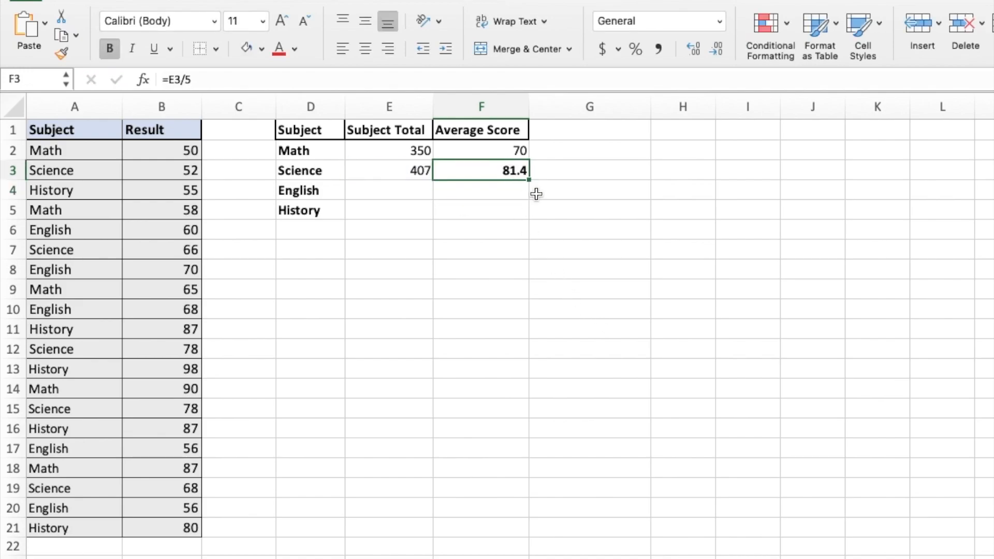
pyautogui.press('super+b')
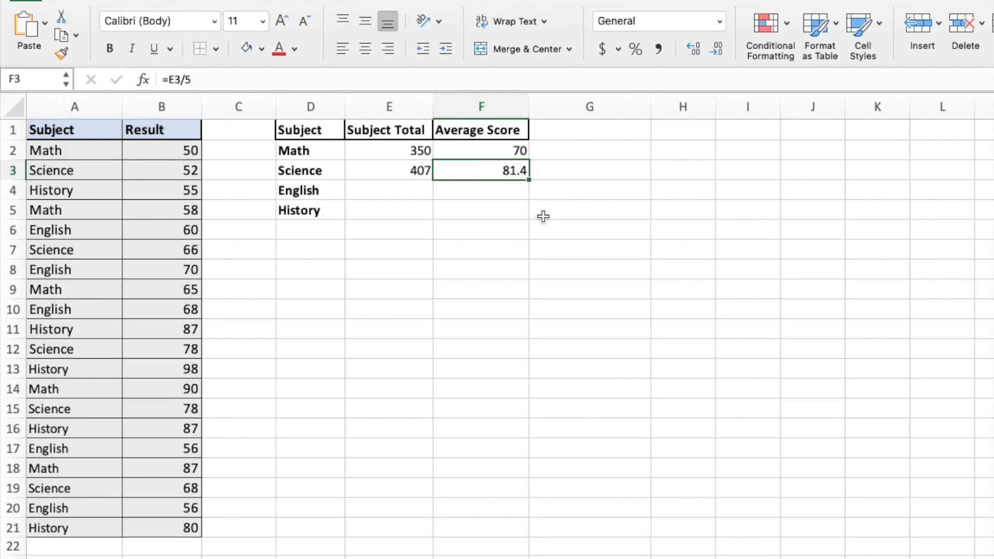
# Fill the Subject Total formulas in E2:E3 and the Average Score formulas in F2:F3 down through row 5
pyautogui.moveTo(385, 192); pyautogui.dragTo(385, 233)
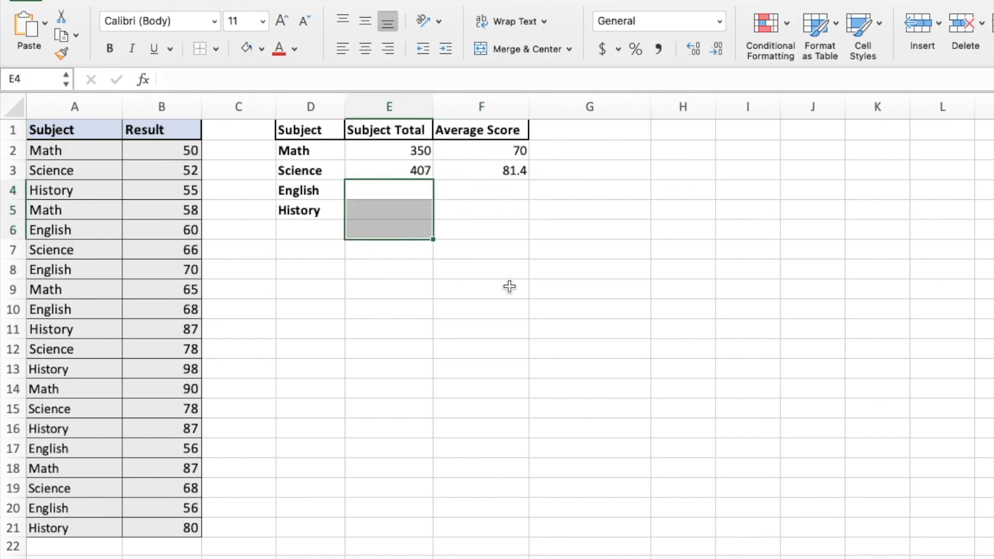
pyautogui.click(303, 257)
pyautogui.moveTo(381, 151); pyautogui.dragTo(429, 213)
pyautogui.click(380, 265)
pyautogui.moveTo(491, 151); pyautogui.dragTo(529, 217)
pyautogui.click(589, 230)
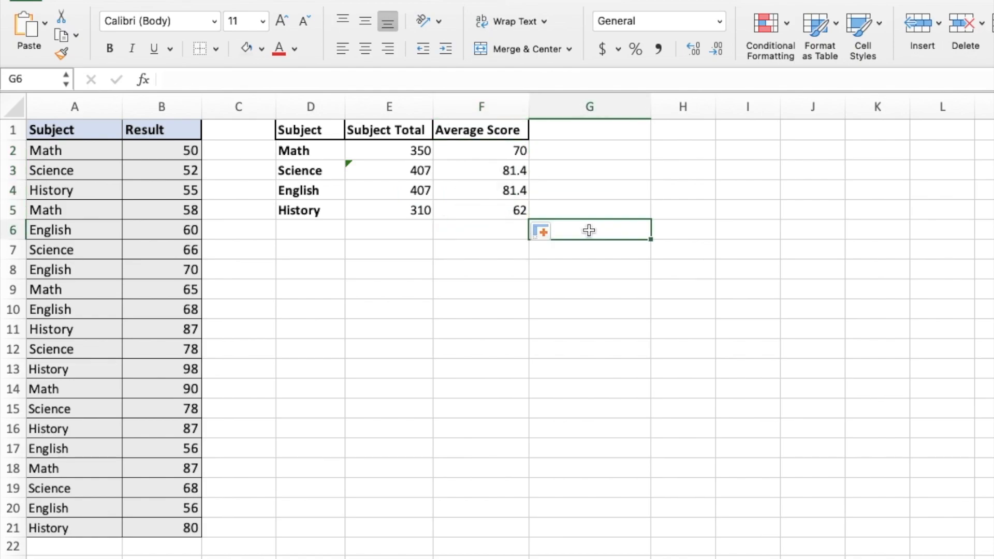
pyautogui.click(474, 296)
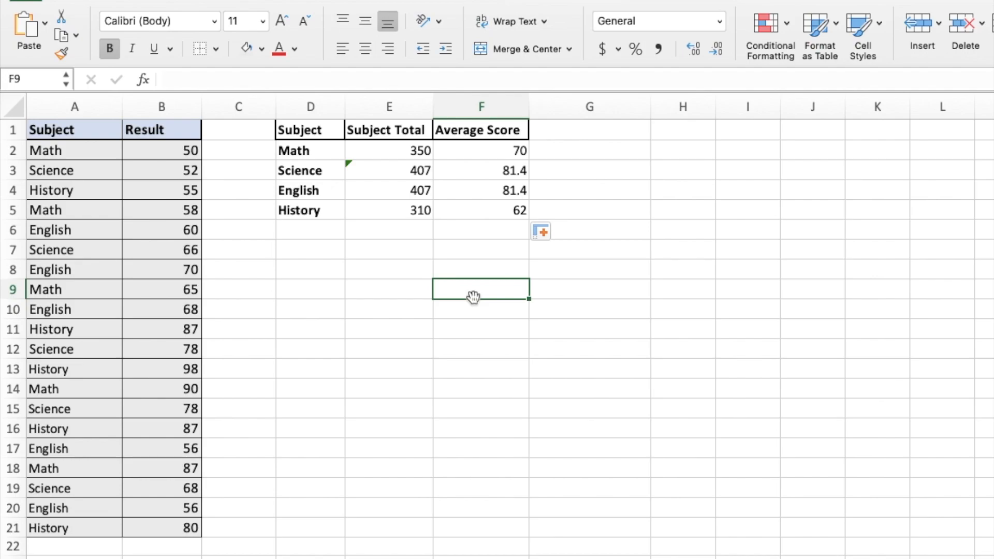